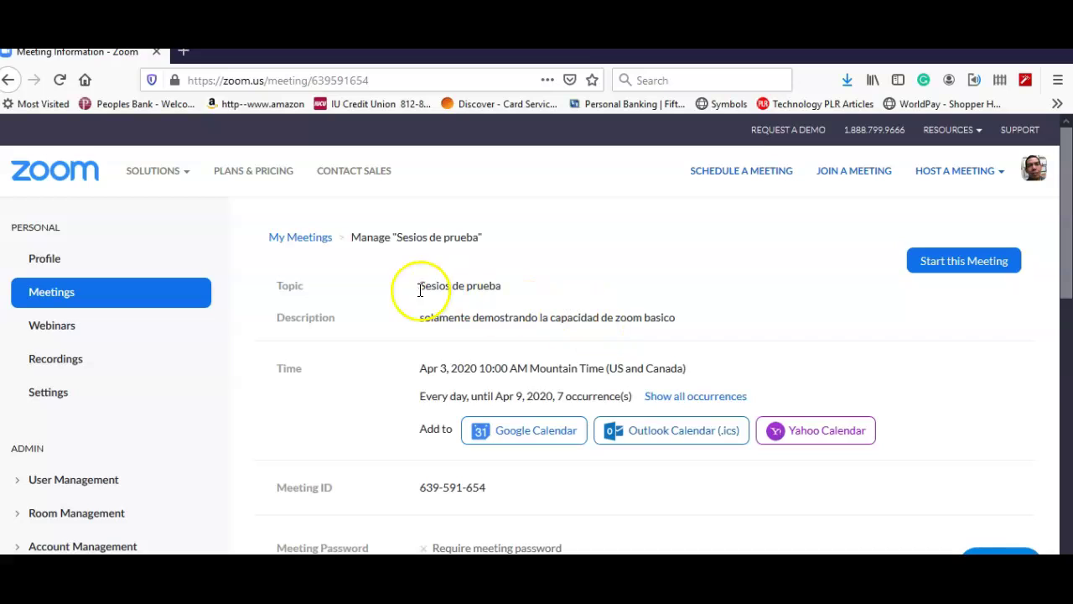
click(452, 288)
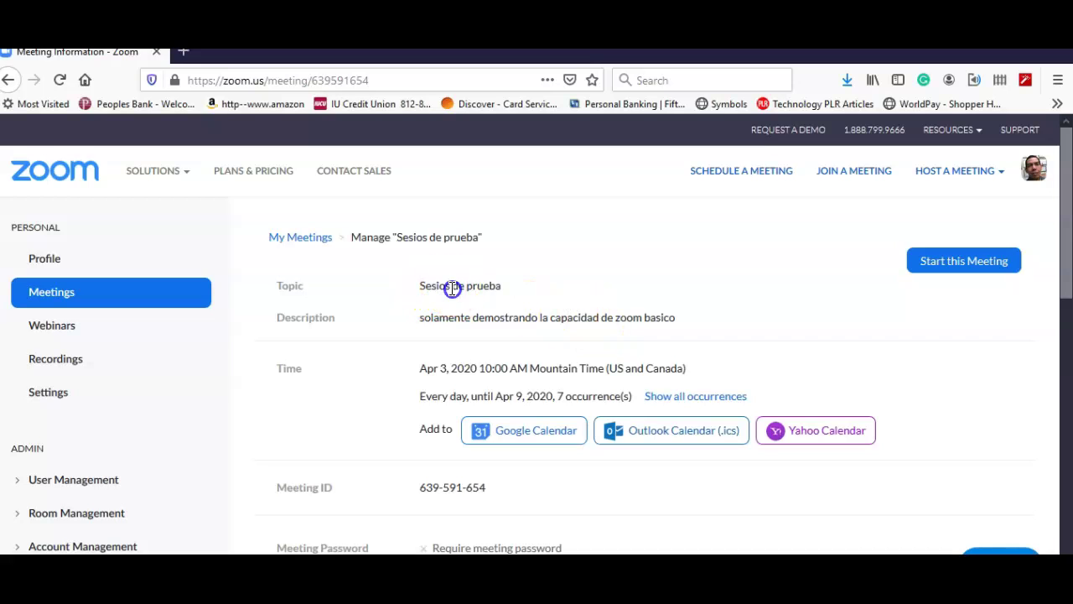
click(444, 286)
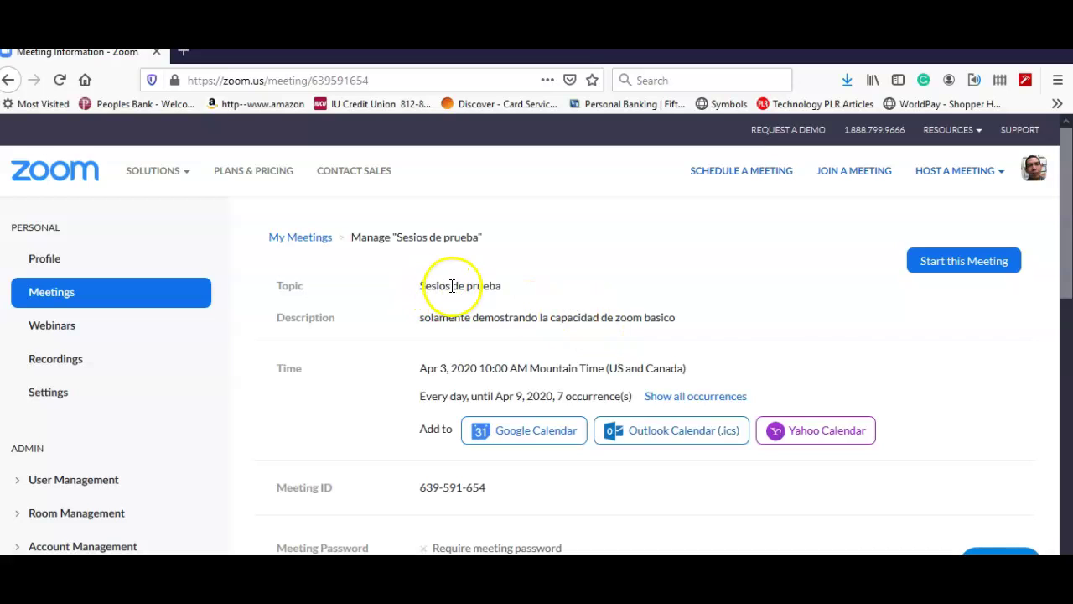
scroll(907, 360, down, 2)
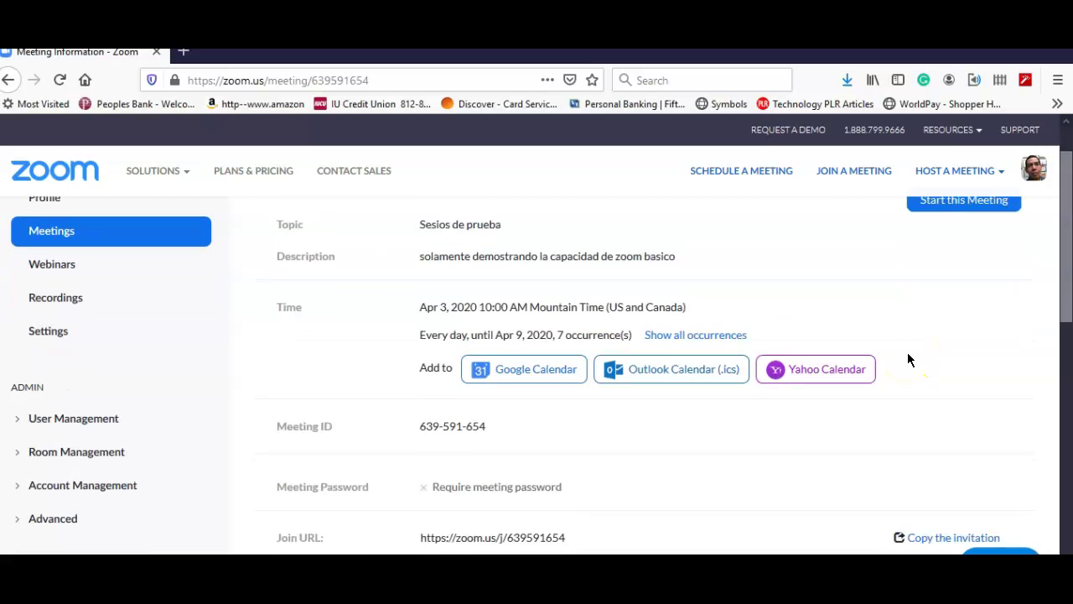
scroll(908, 360, up, 2)
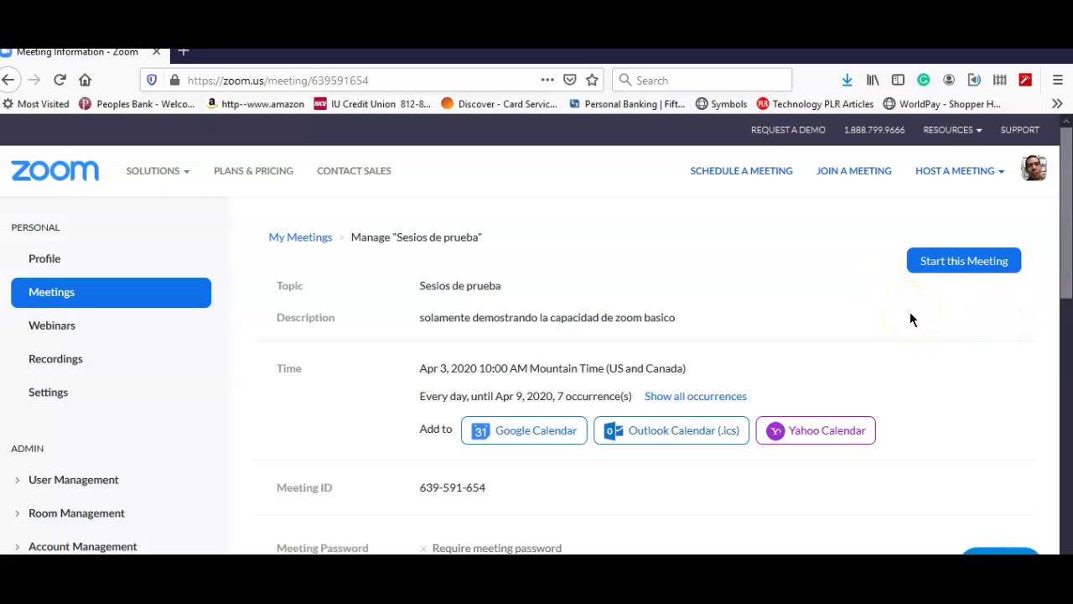
Step: Copy the join URL from the Zoom meeting's details
scroll(911, 319, down, 5)
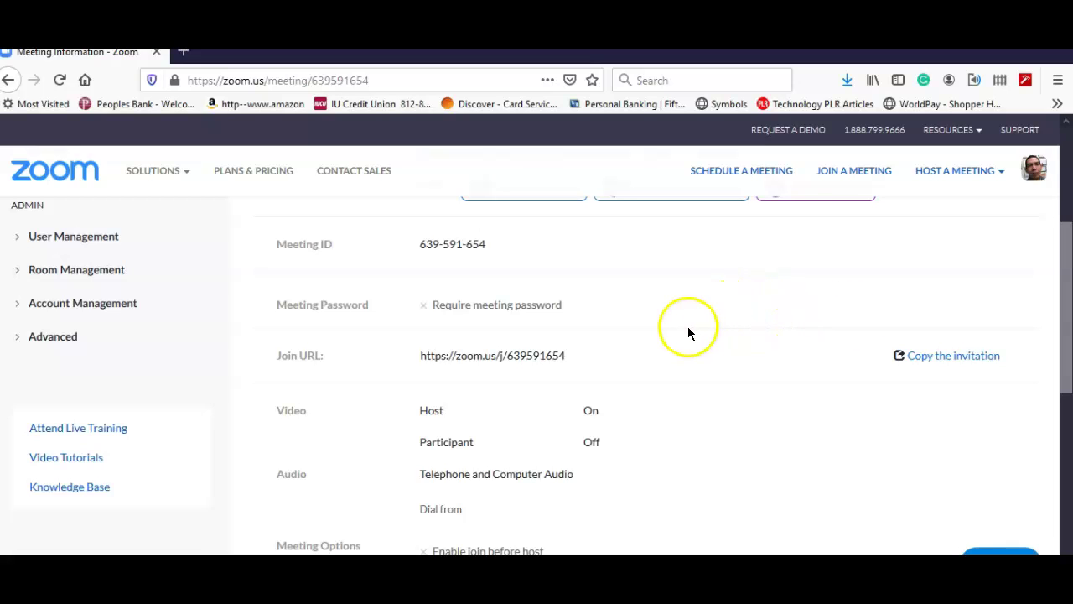
drag(568, 356, 422, 356)
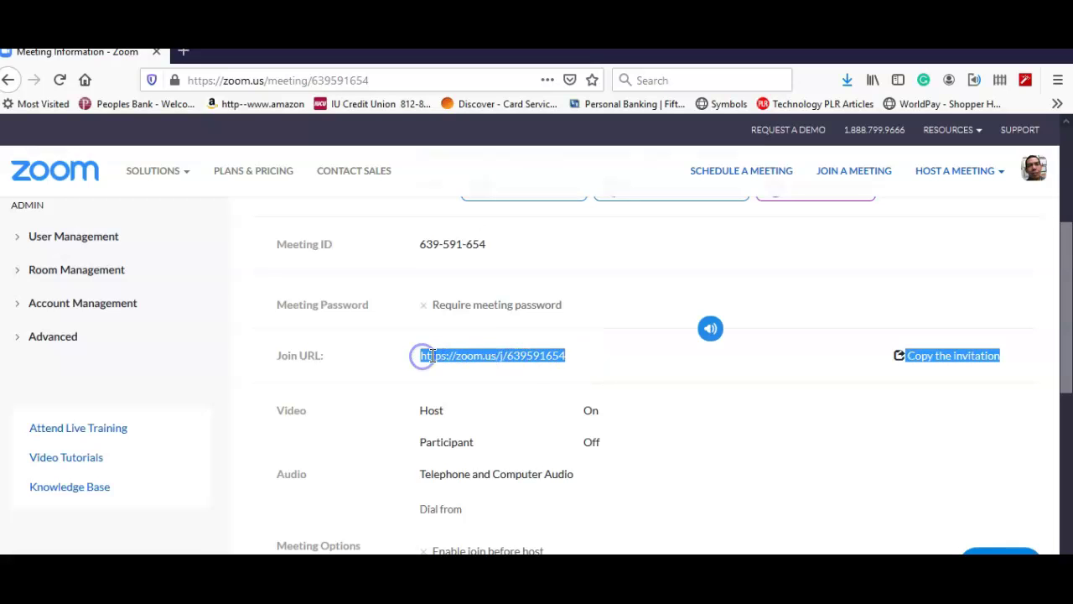
click(532, 356)
drag(421, 356, 565, 355)
right_click(544, 358)
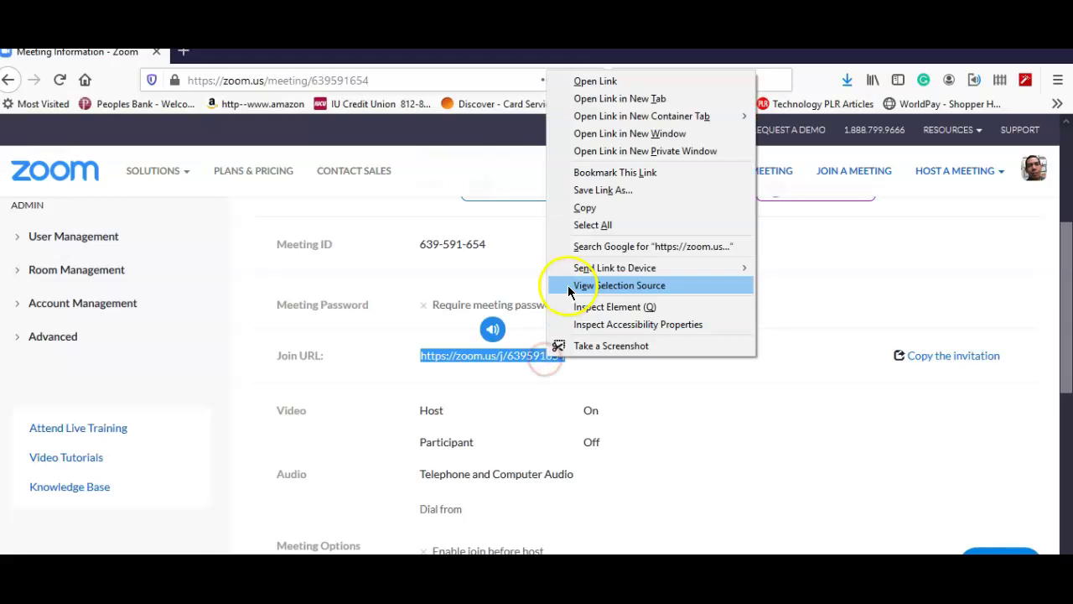
click(595, 210)
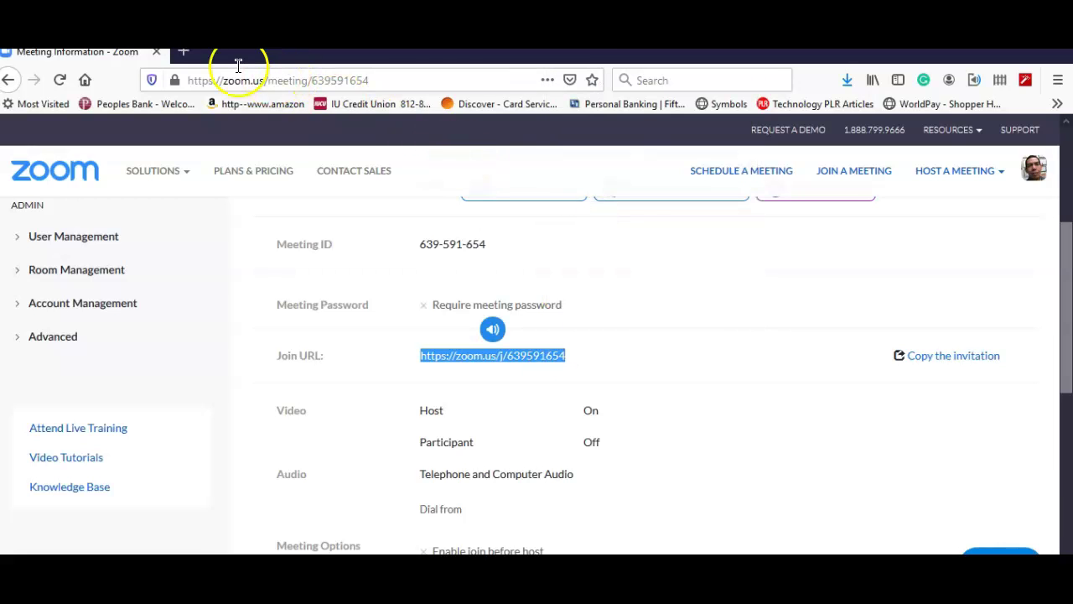
Step: Open Gmail in a new browser tab and start composing a new email message
click(183, 52)
click(209, 270)
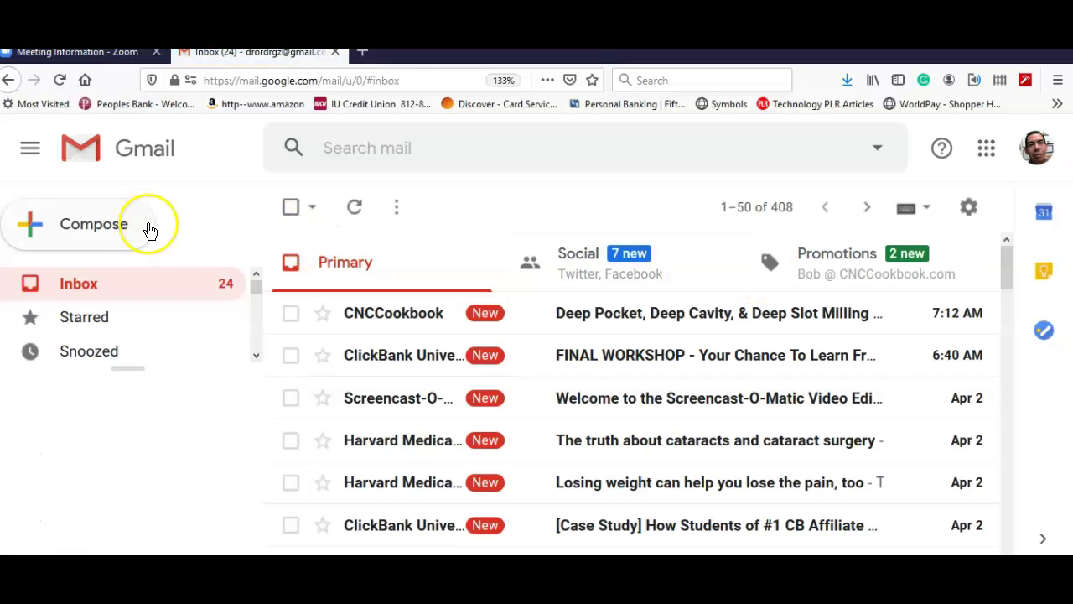
click(125, 227)
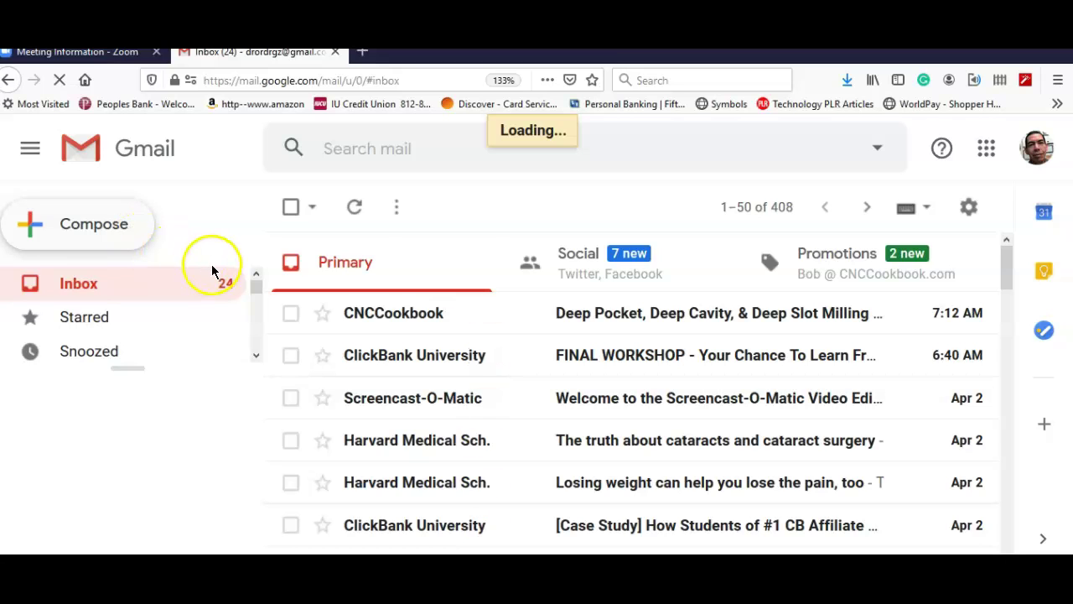
click(612, 256)
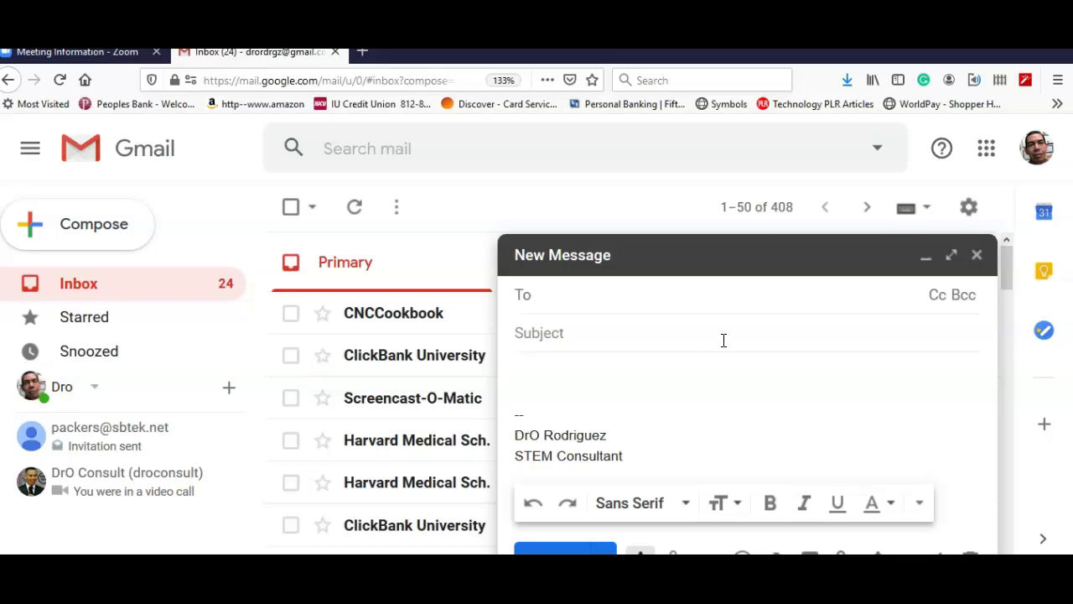
Step: Address the email to the suggested consulting Gmail contact and paste the meeting's join URL as the subject
text(d)
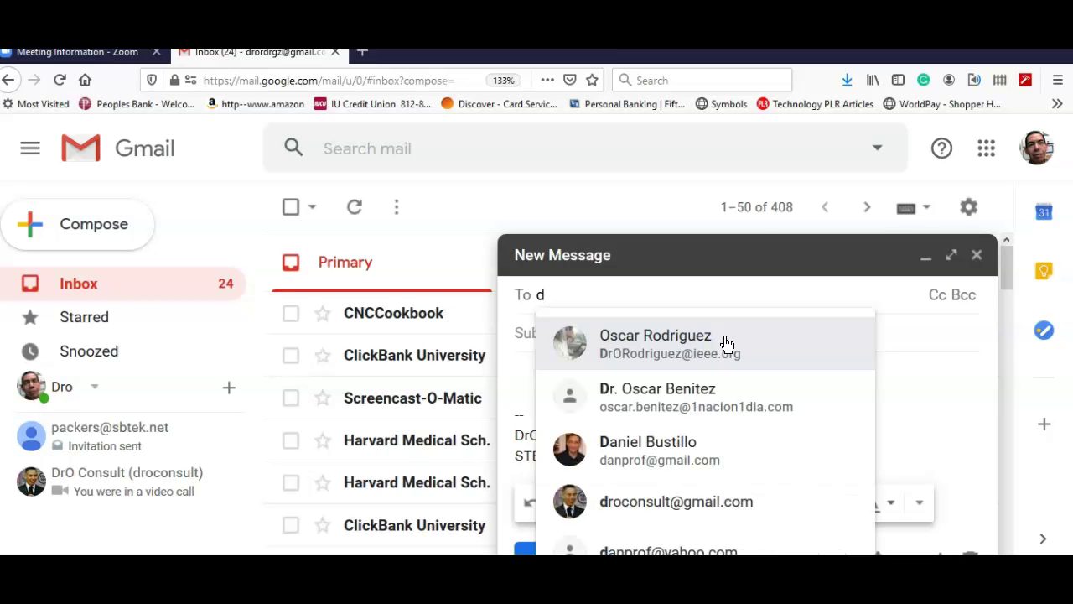
mouse_move(727, 344)
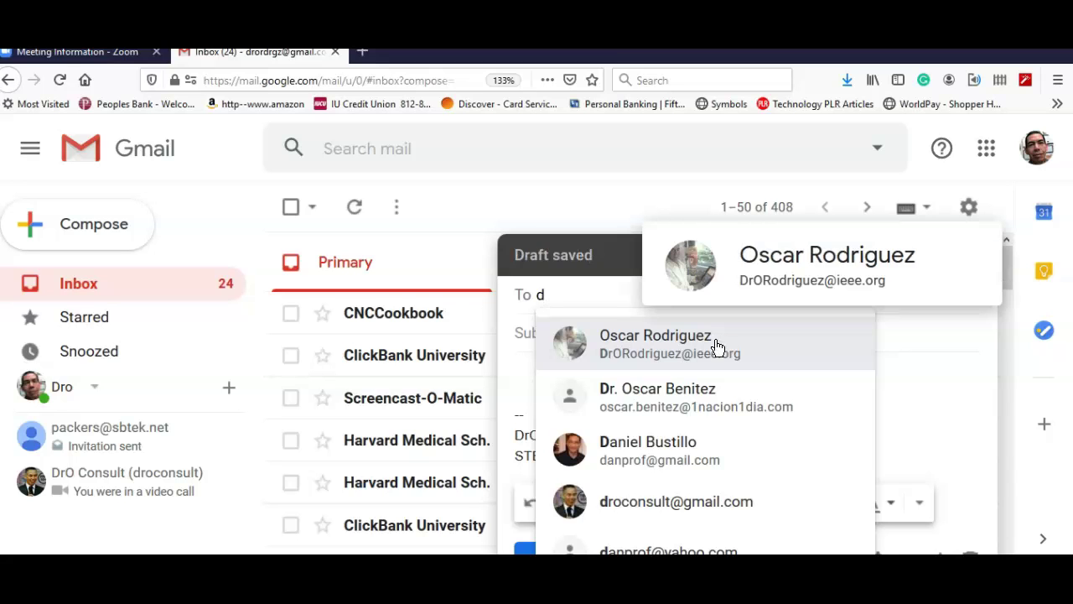
click(675, 495)
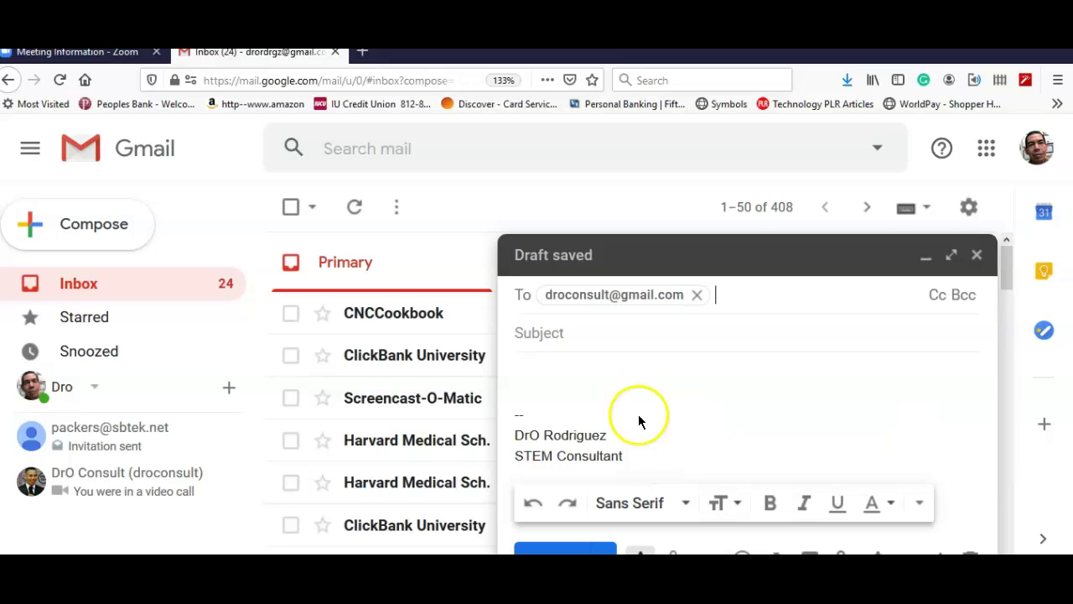
click(606, 334)
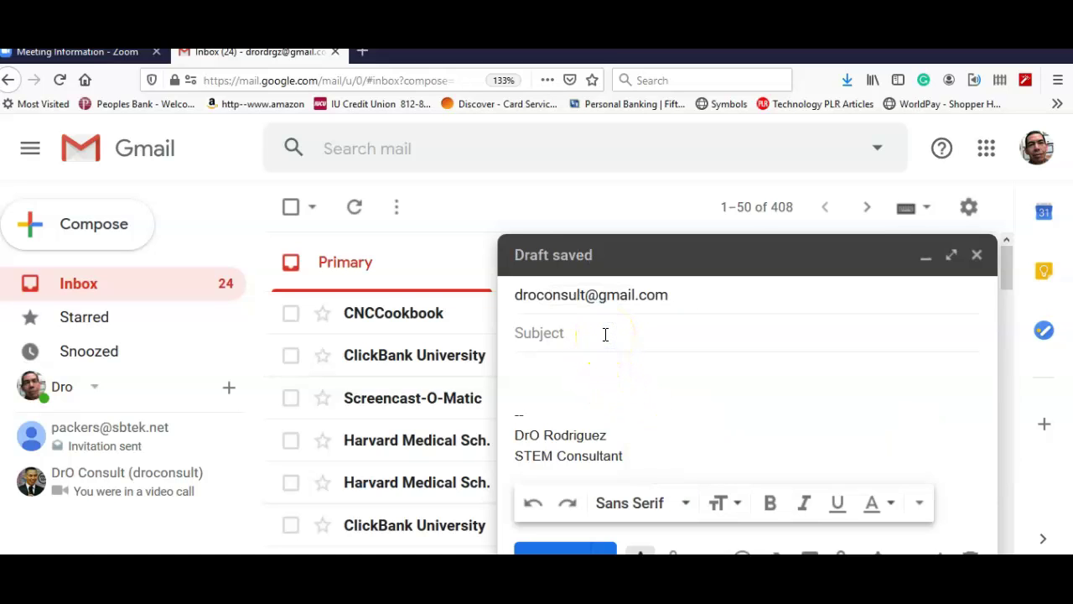
key(ctrl+v)
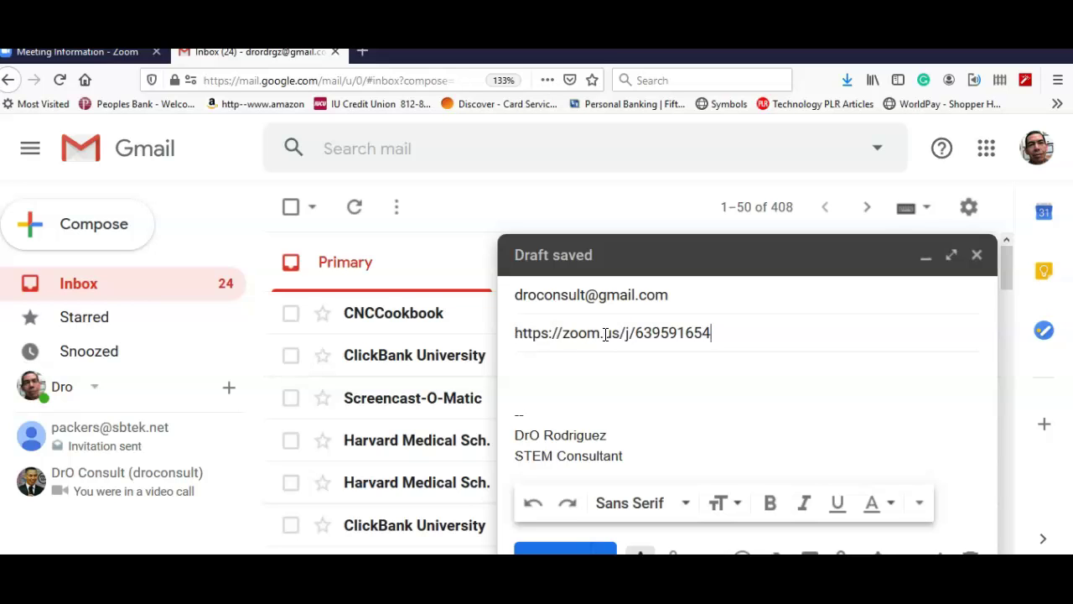
Step: Write "invitacion a sesion" in the message body, then save and close the draft
click(580, 369)
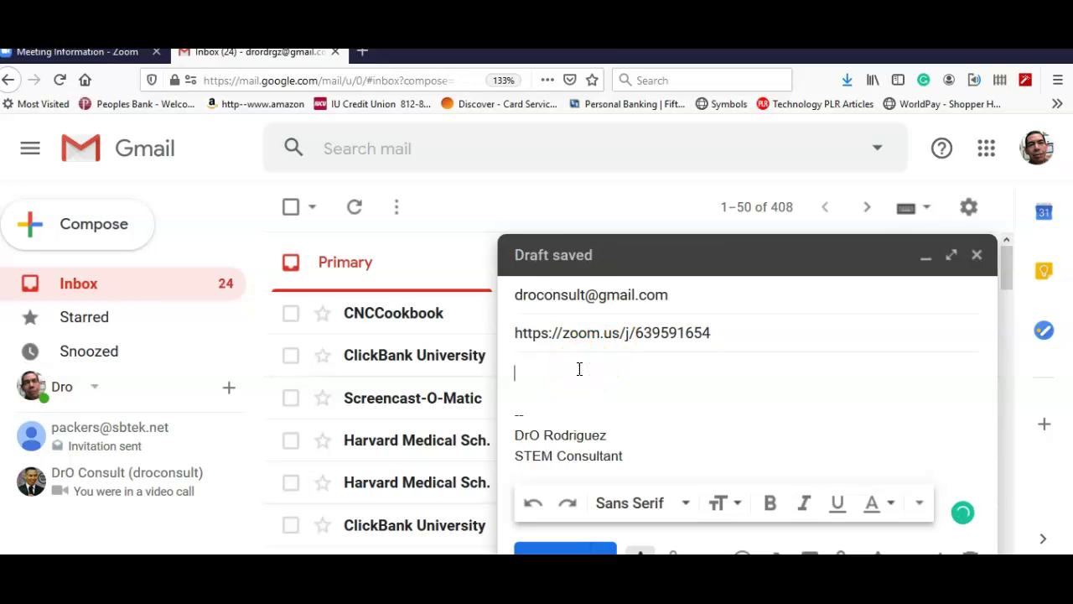
text(invitacion a sesion)
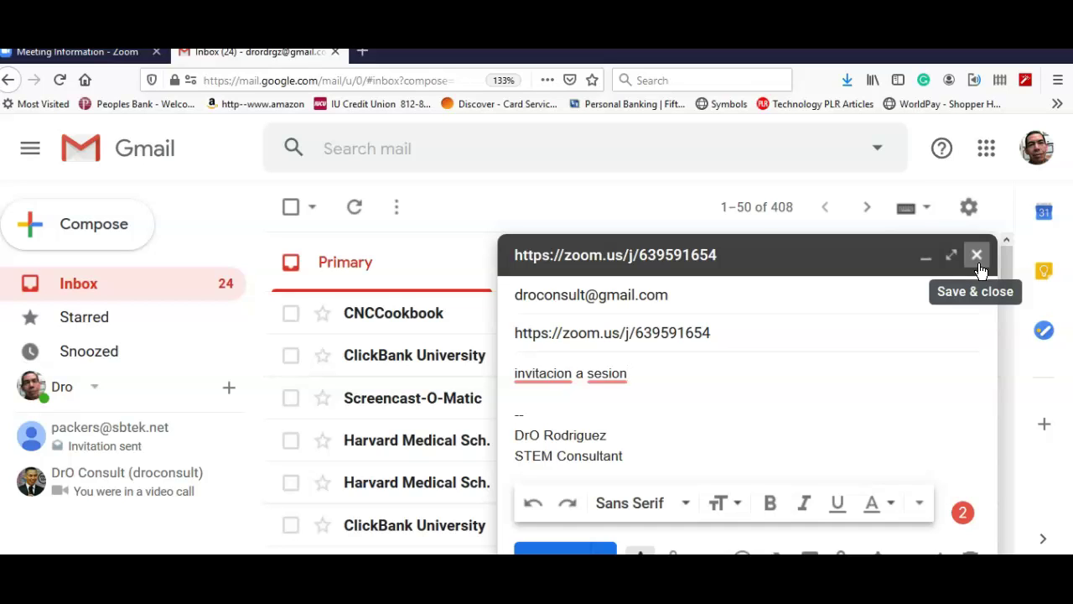
click(977, 254)
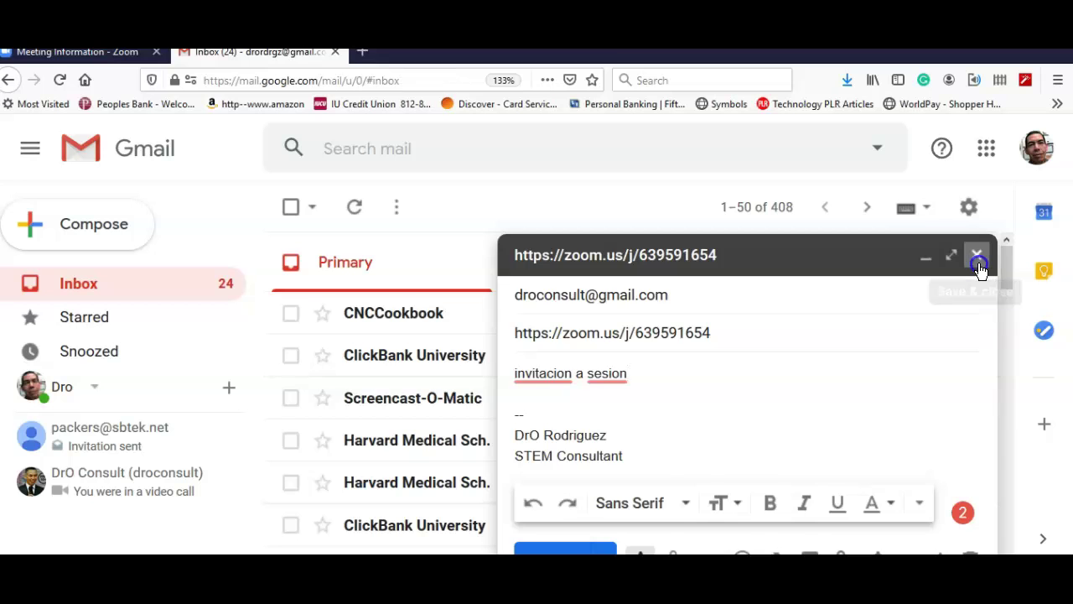
Step: Open the suggested droconsult Facebook profile page in a new browser tab
click(362, 51)
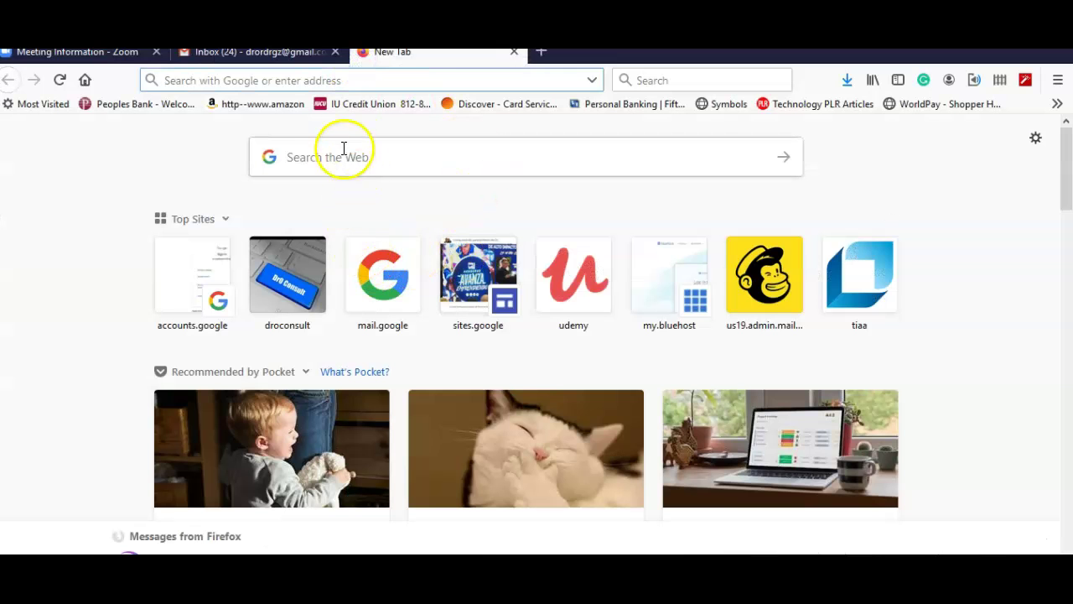
text(fc)
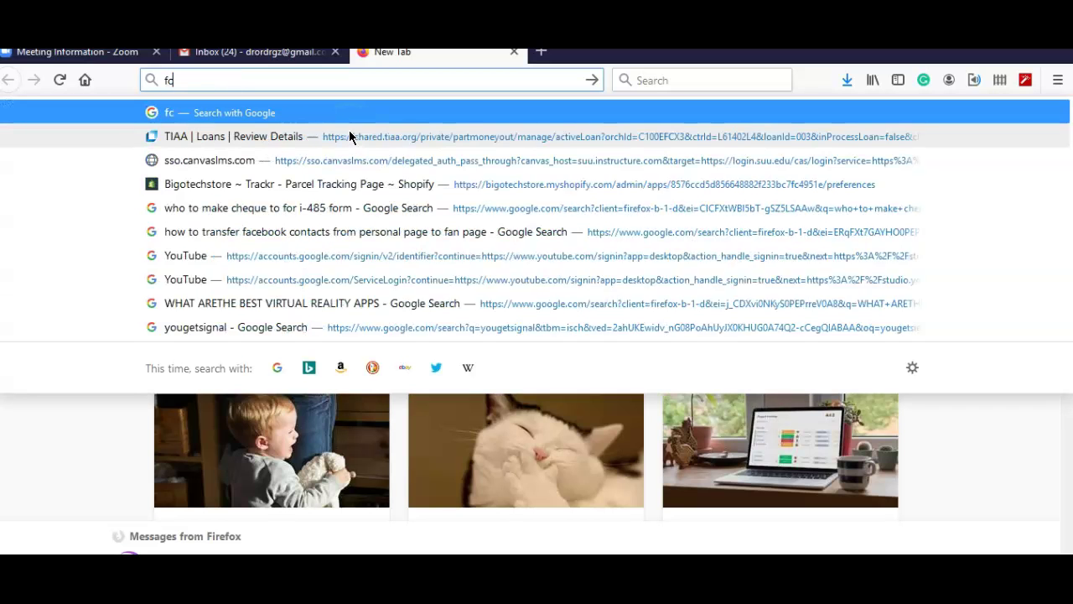
key(BackSpace)
text(ac)
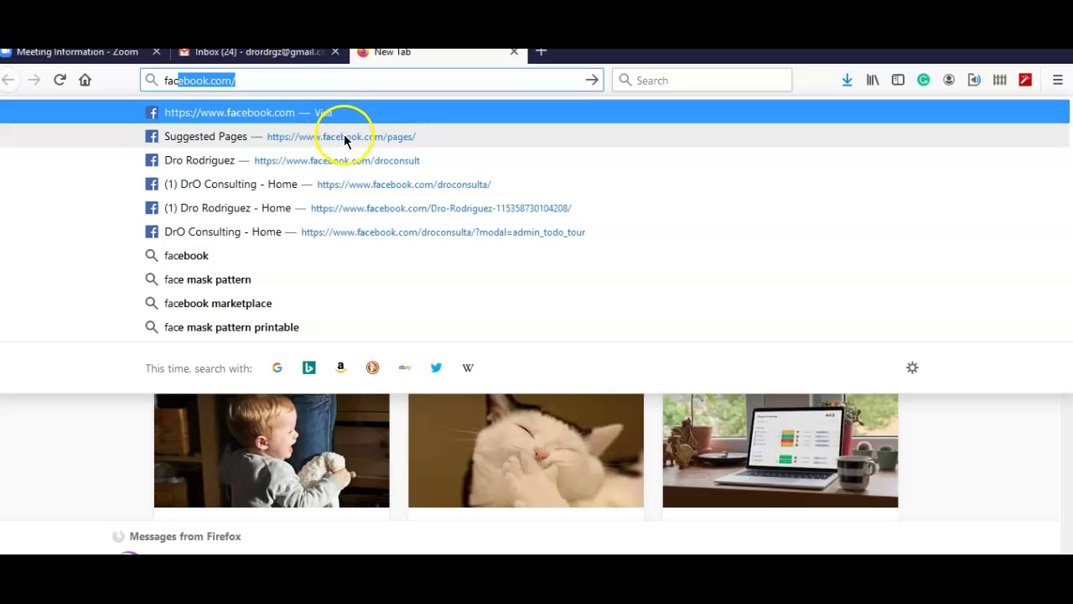
click(361, 159)
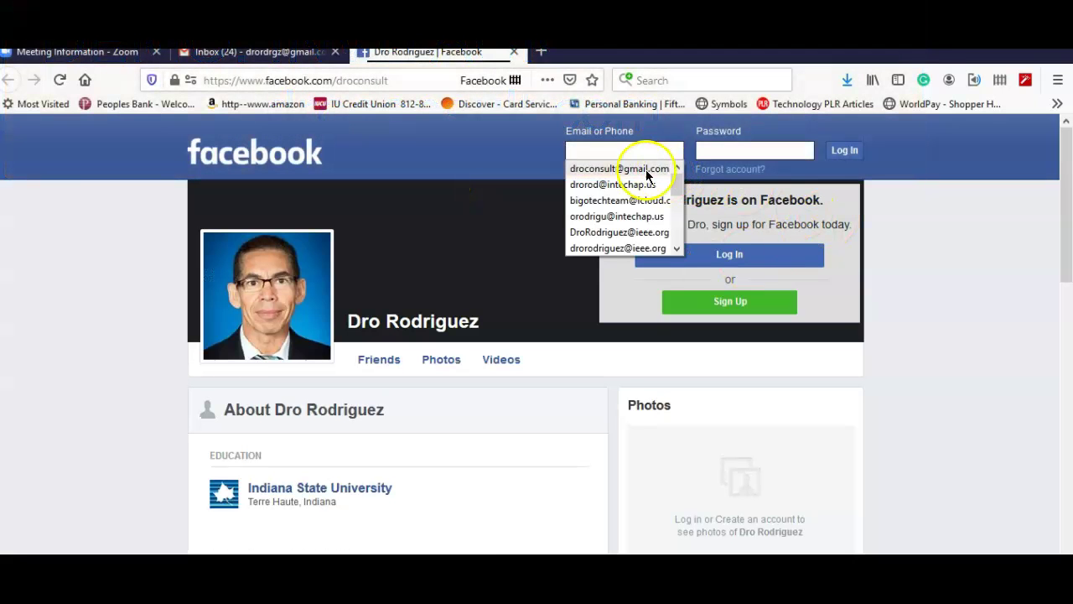
Step: Log in to Facebook with the saved consulting e-mail address and the account password
click(635, 168)
click(739, 152)
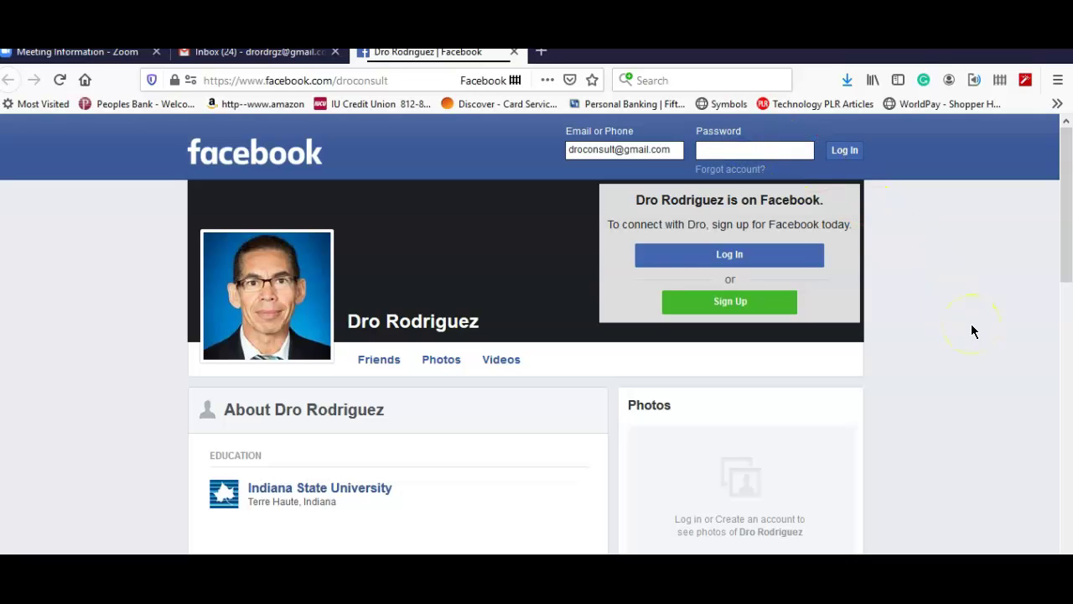
text(••••••••)
key(Return)
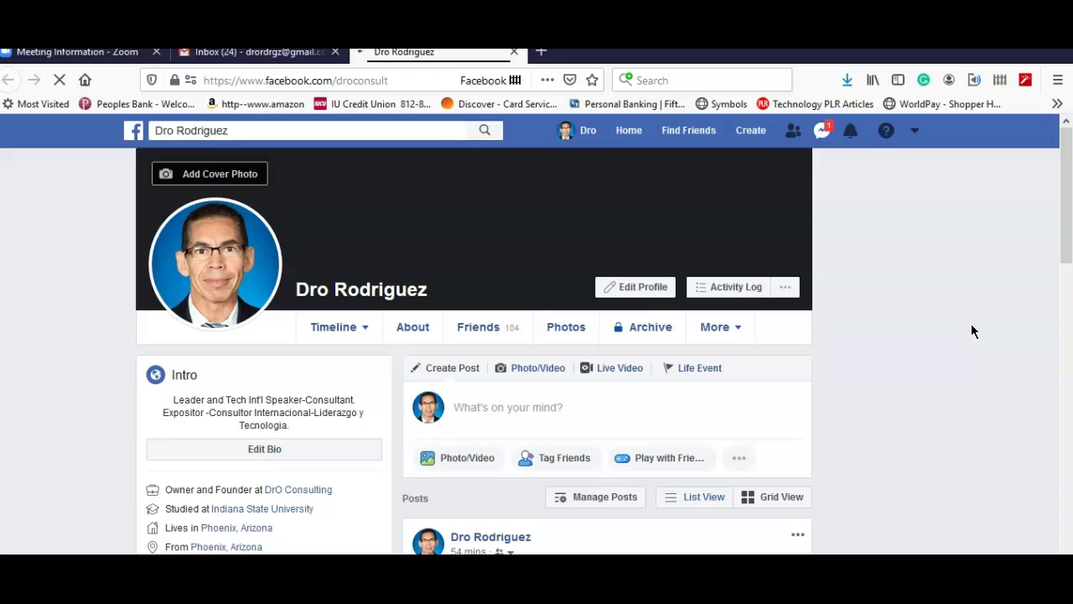
Step: Paste the meeting's join URL into a new Facebook post on the profile, then discard the post
click(580, 406)
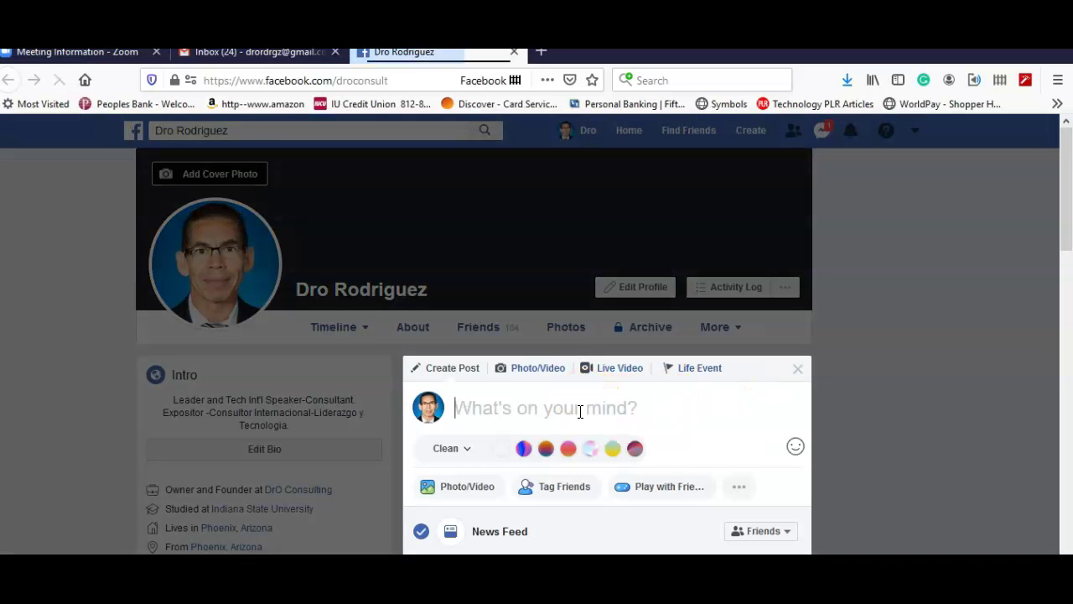
text(https://zoom.us/j/639591654)
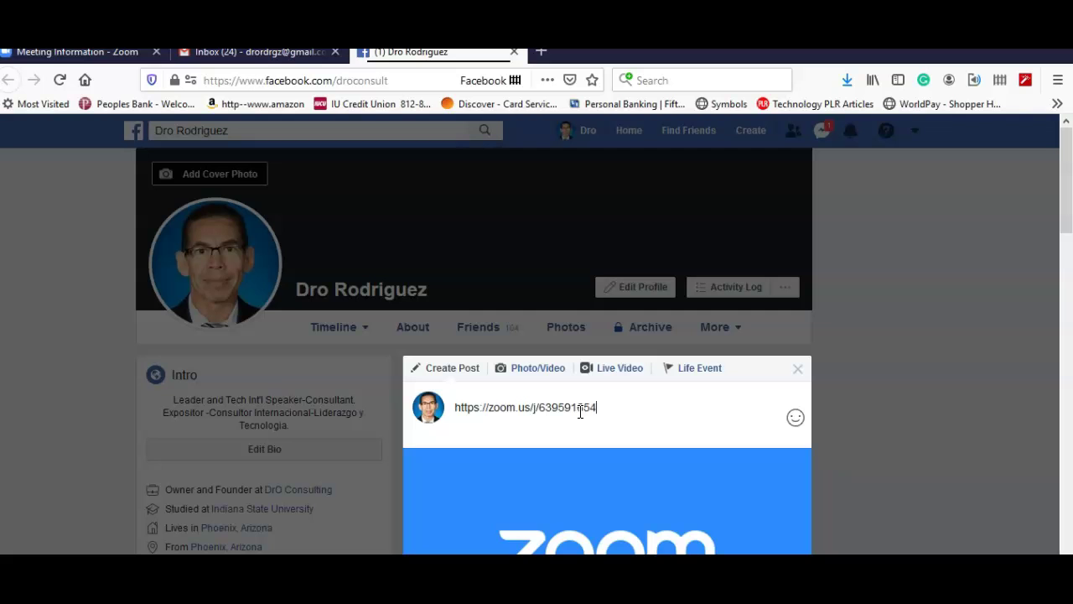
click(798, 368)
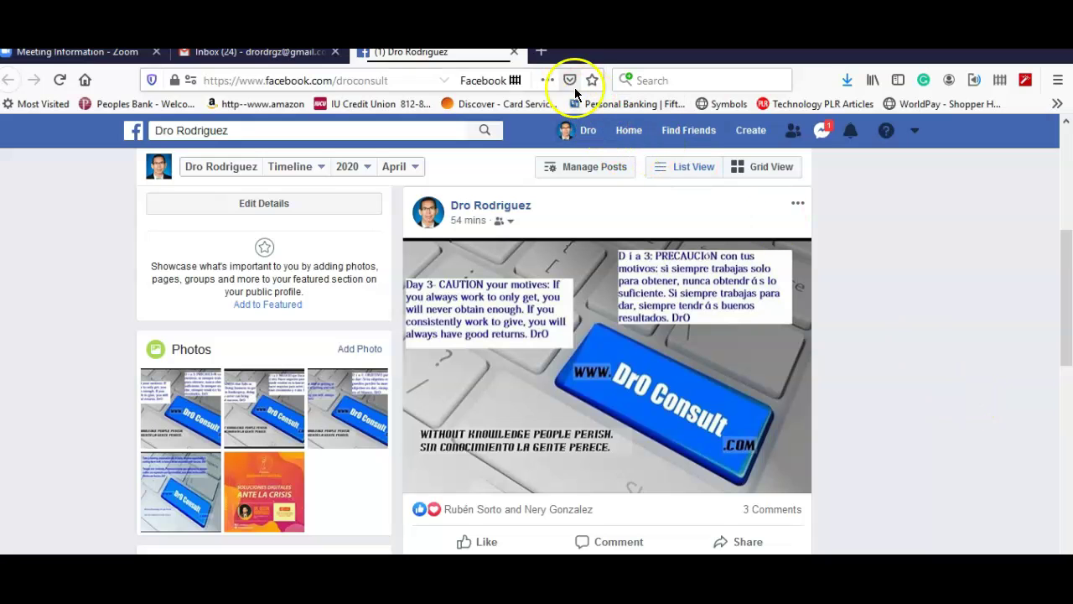
Step: Open the droconsult.com website in a new browser tab
click(542, 54)
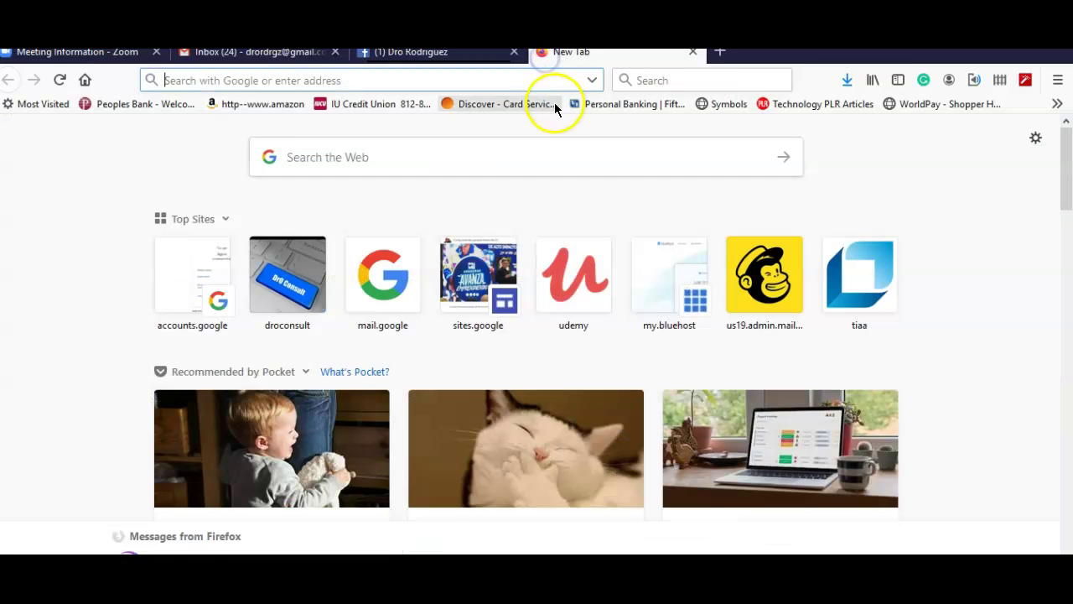
text(droconsult.com/)
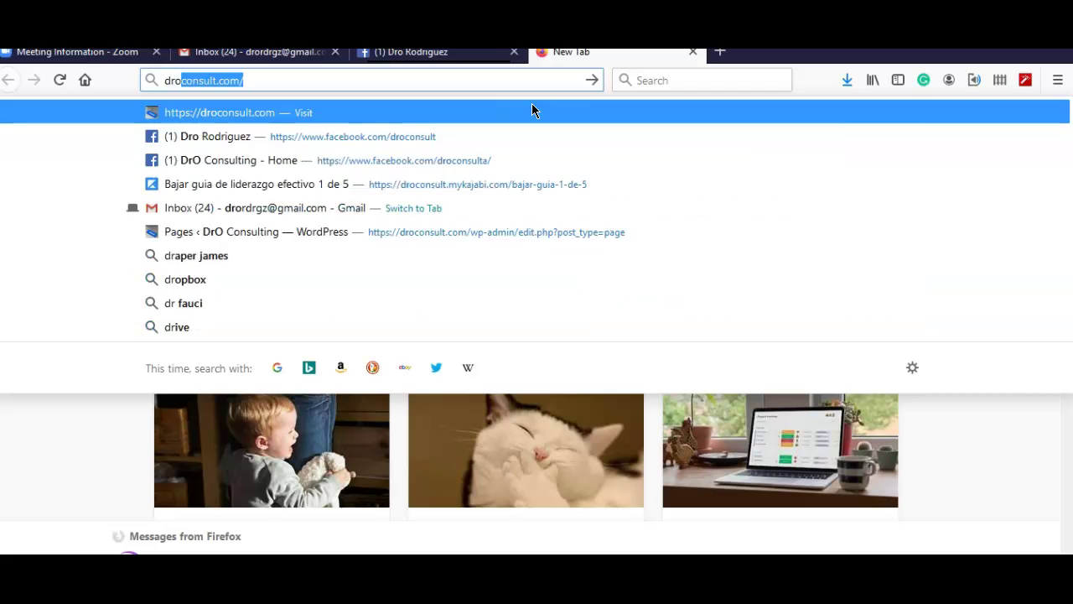
key(Return)
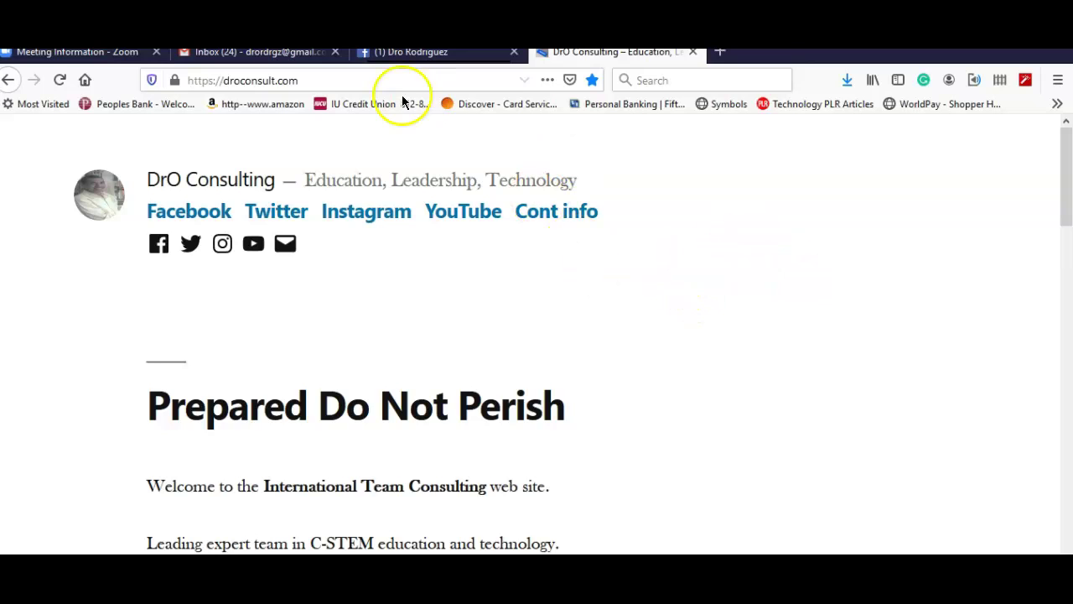
Step: Return to the Zoom meeting page, clear the join URL selection and review the meeting's details and options
click(89, 53)
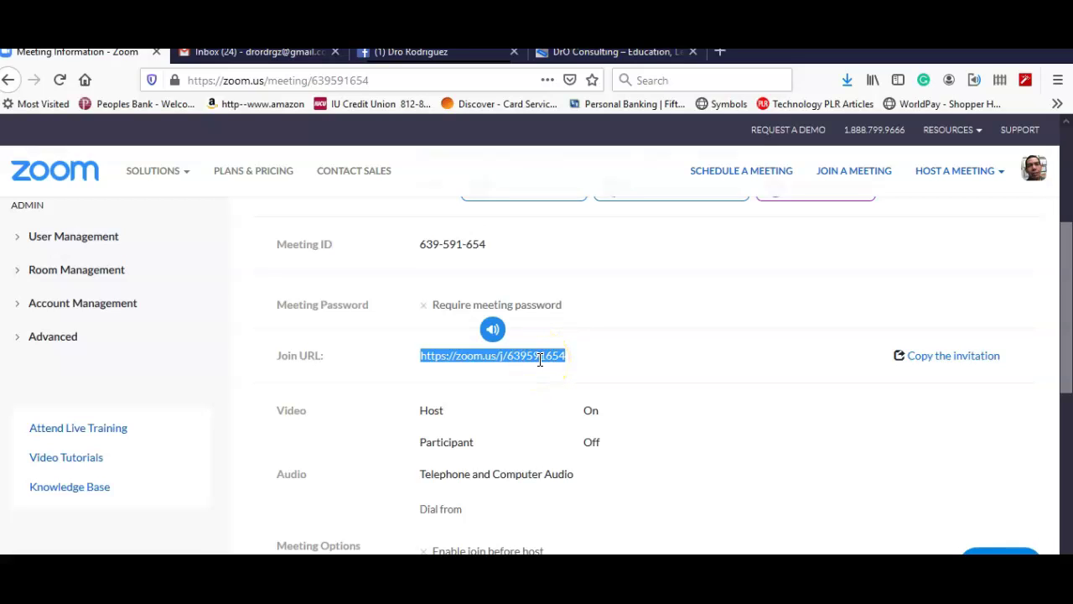
right_click(570, 361)
right_click(587, 362)
click(596, 352)
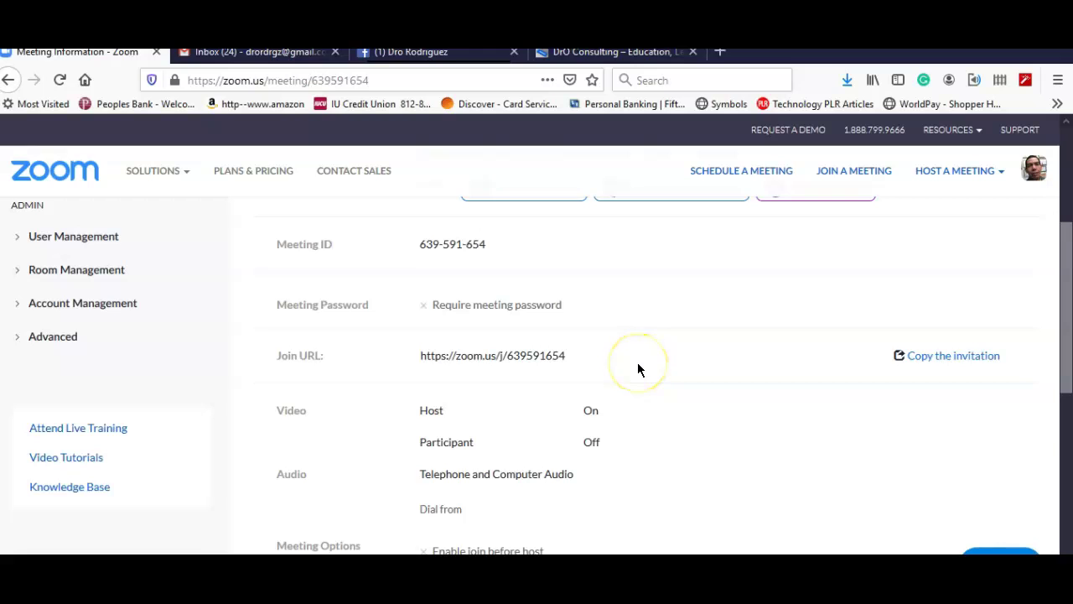
scroll(637, 362, down, 3)
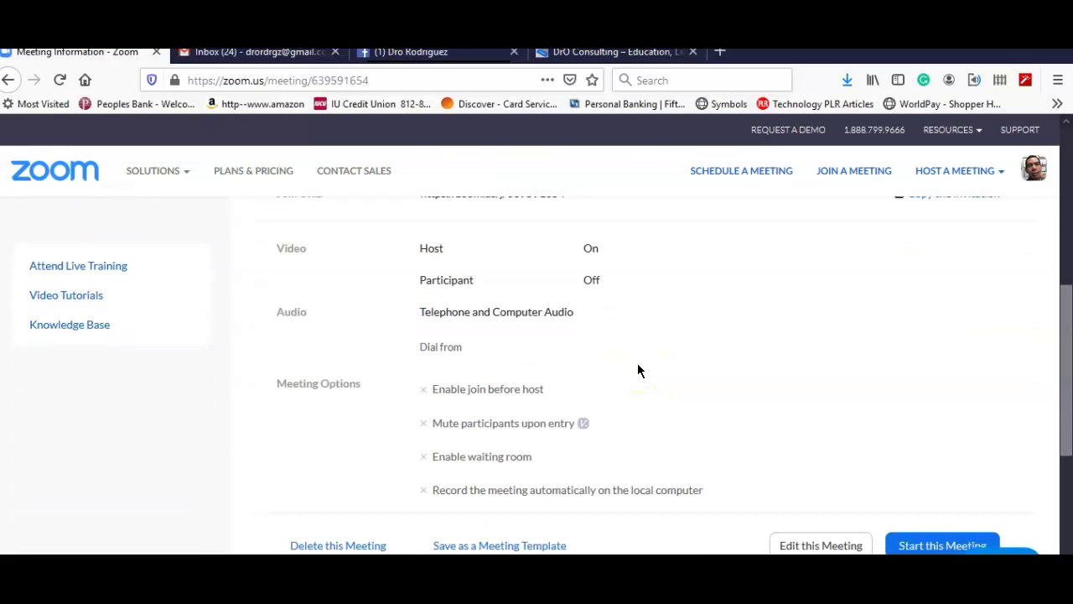
scroll(637, 370, up, 6)
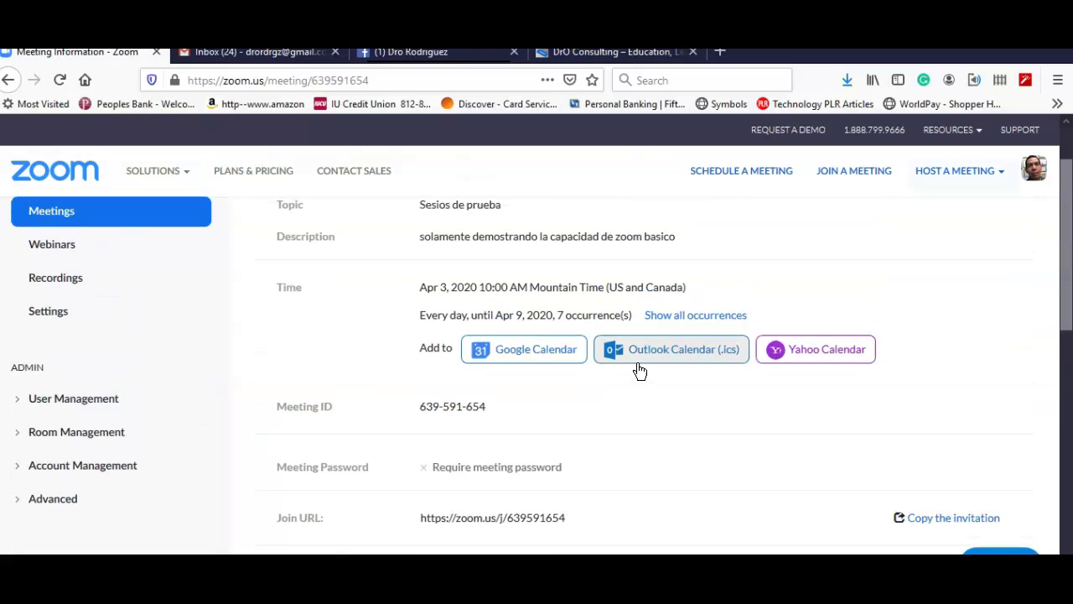